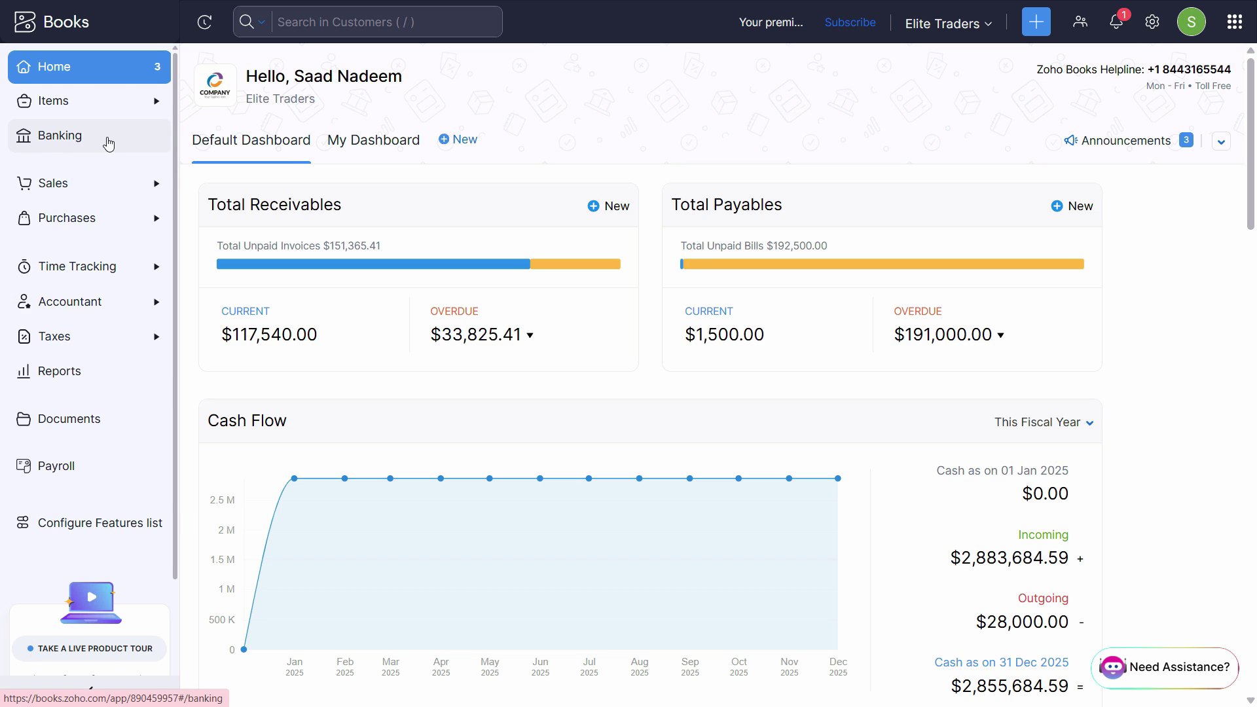
- From the Banking overview, open the Standard Charted Bank account to list its transactions
{"action": "left_click", "coordinate": [46, 143]}
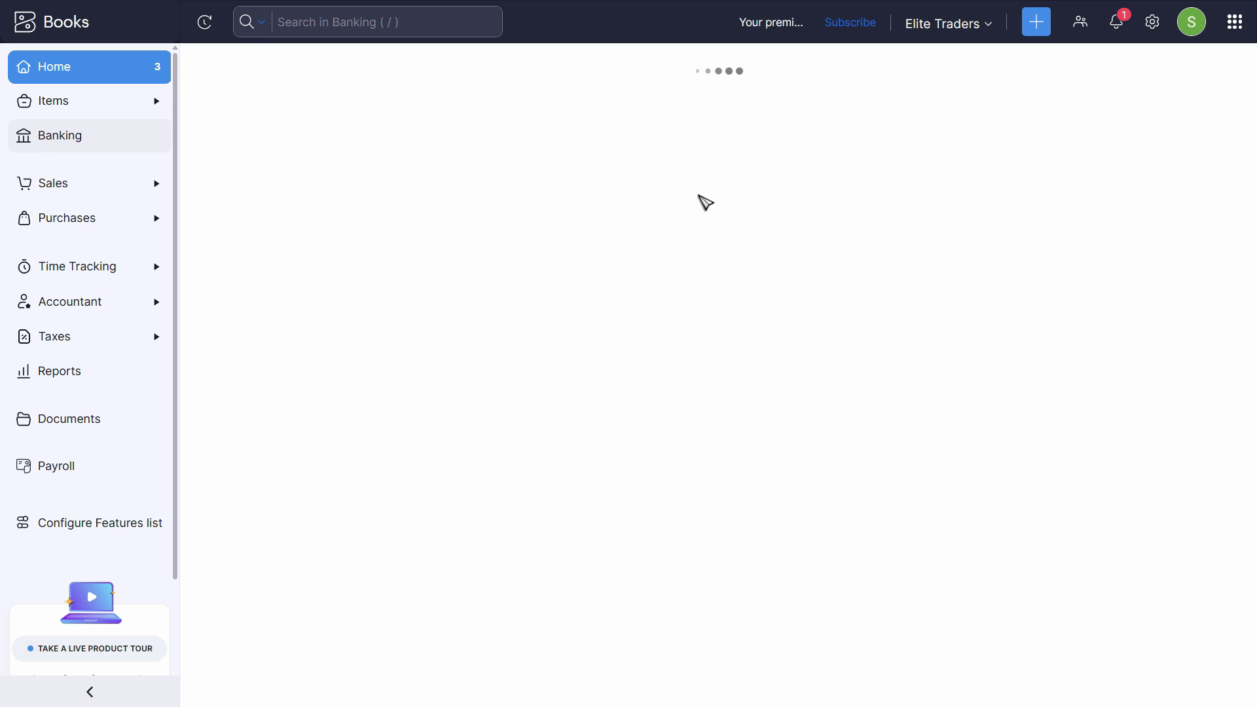
{"action": "scroll", "coordinate": [955, 265], "scroll_direction": "down", "scroll_amount": 5}
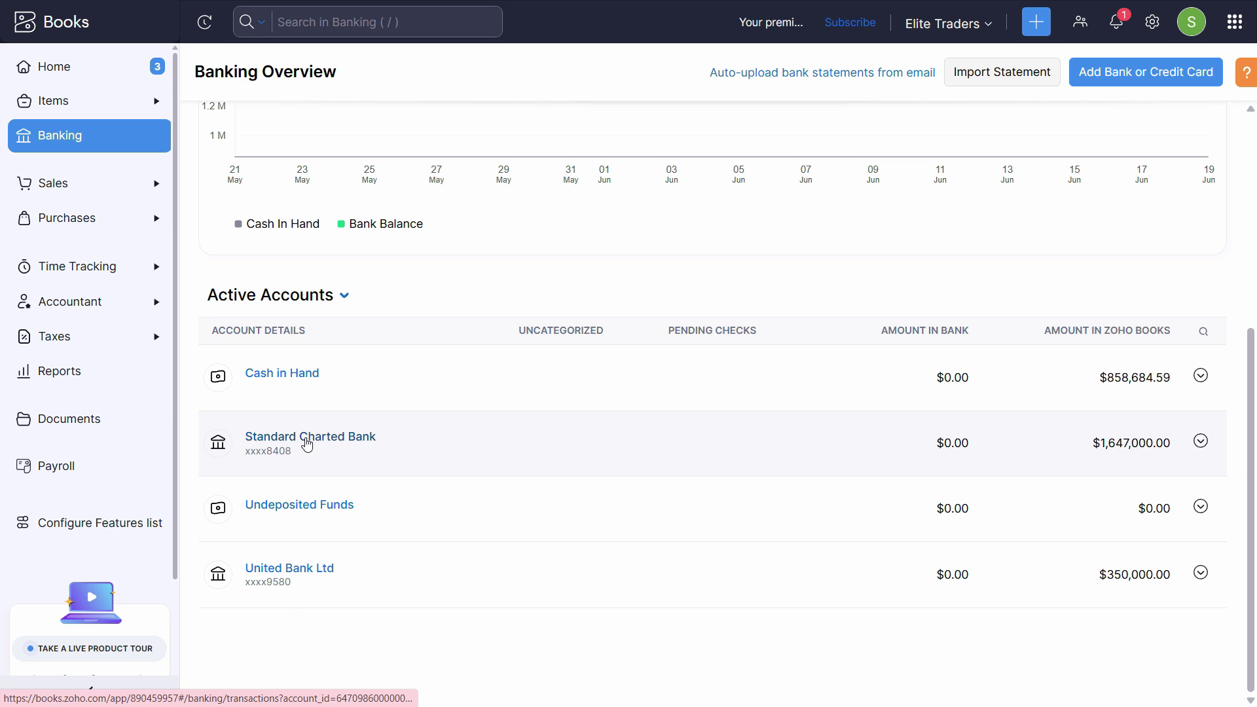
{"action": "left_click", "coordinate": [332, 444]}
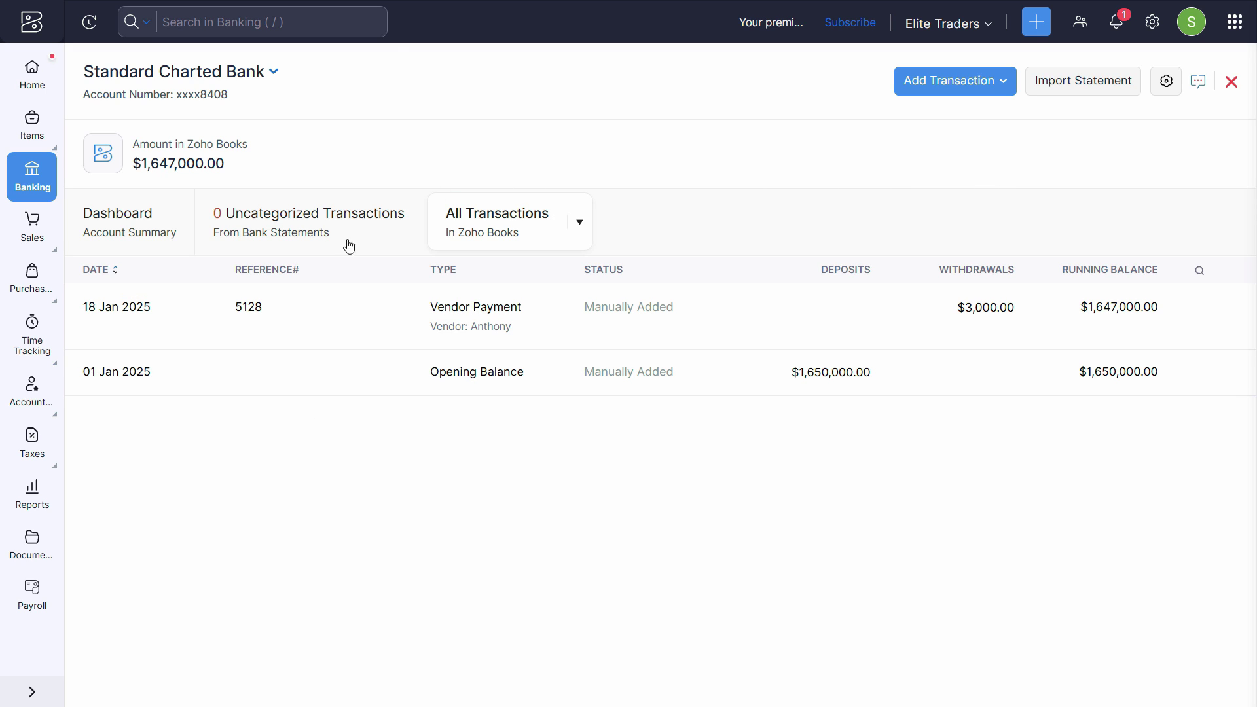
{"action": "left_click", "coordinate": [986, 80]}
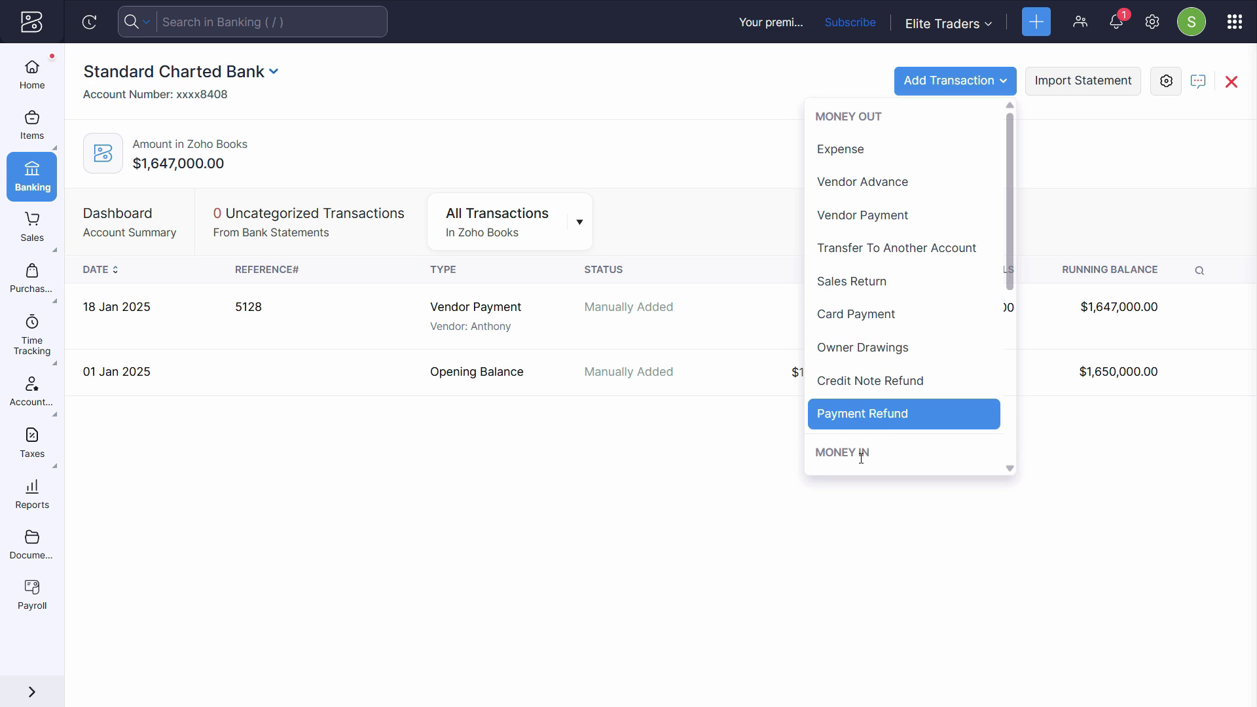
{"action": "left_click", "coordinate": [1106, 161]}
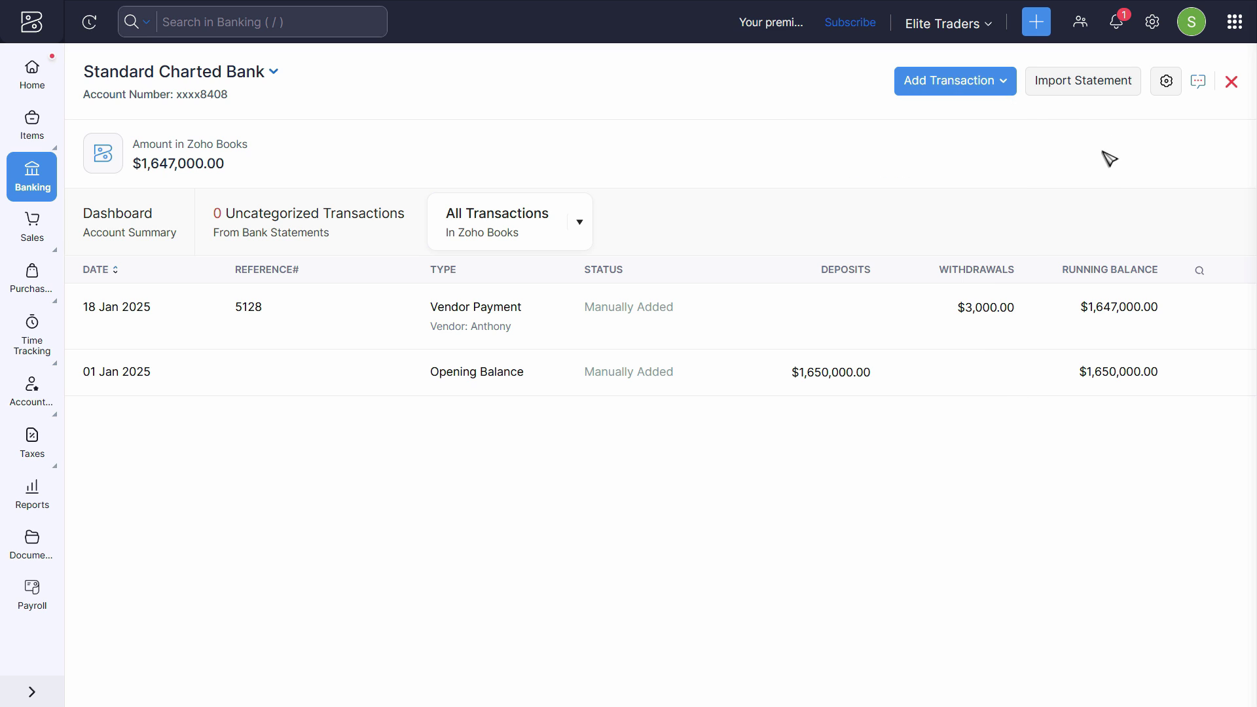
{"action": "left_click", "coordinate": [1123, 90]}
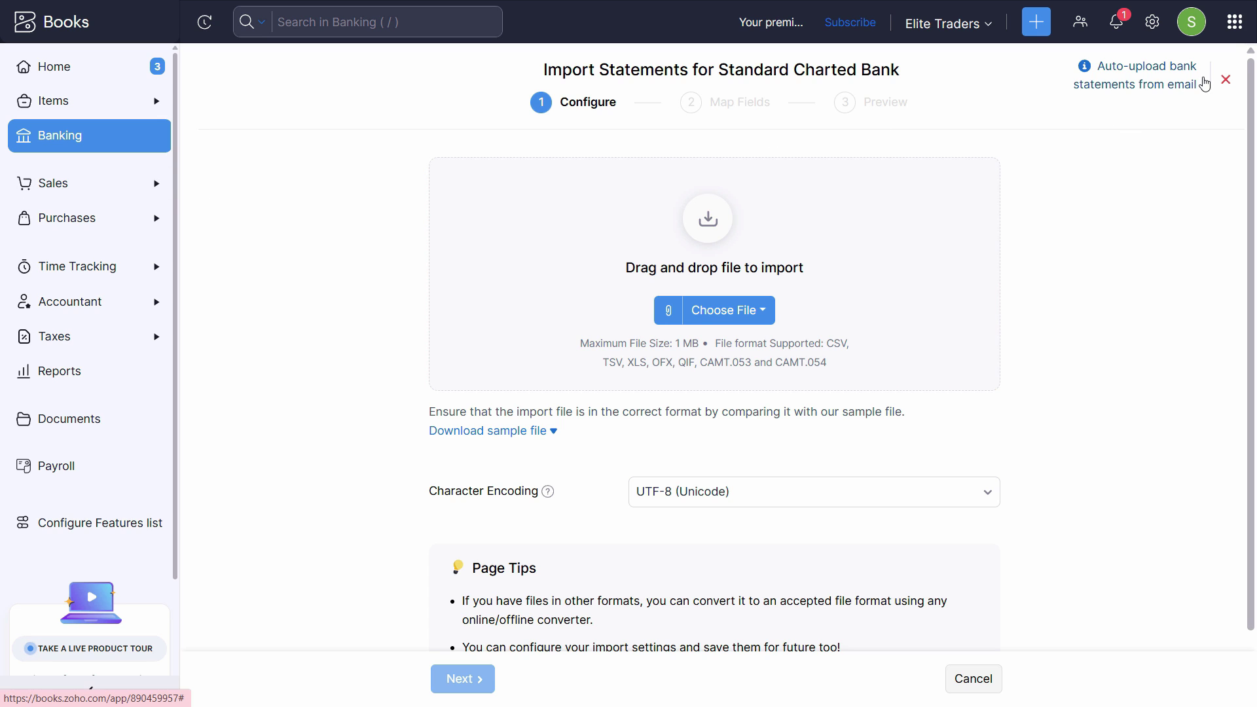
{"action": "left_click", "coordinate": [1225, 81]}
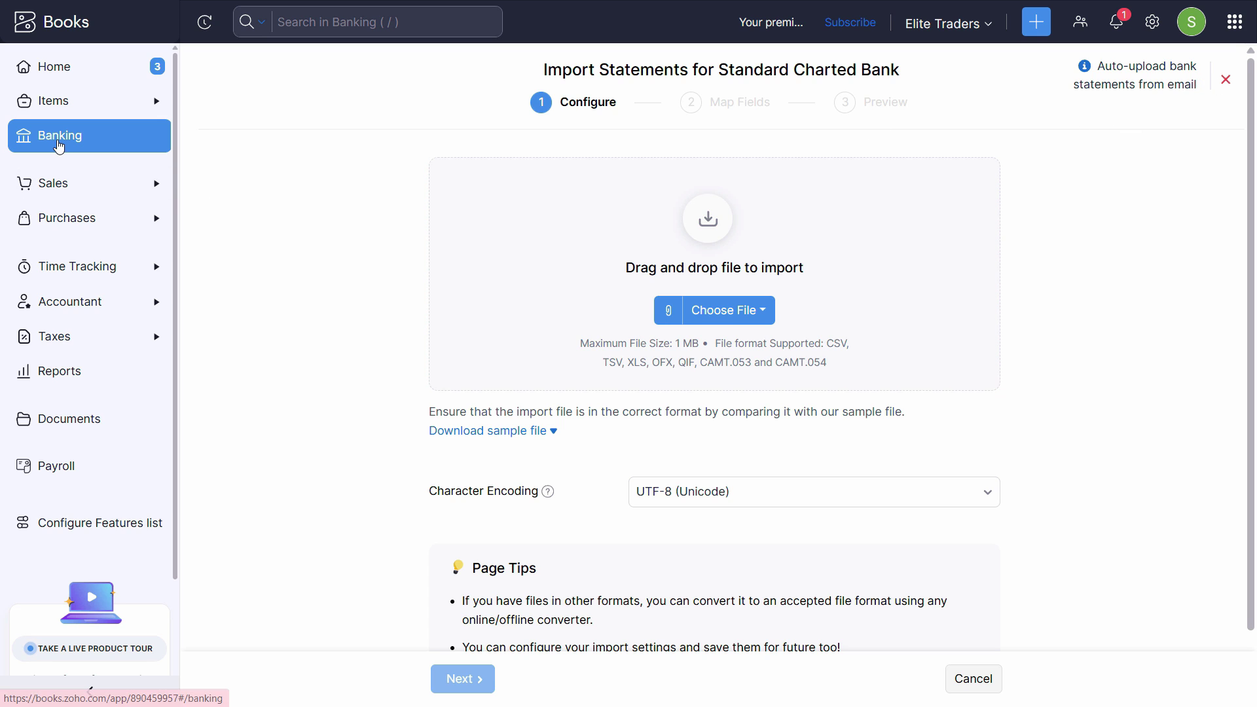
{"action": "scroll", "coordinate": [1013, 321], "scroll_direction": "down", "scroll_amount": 5}
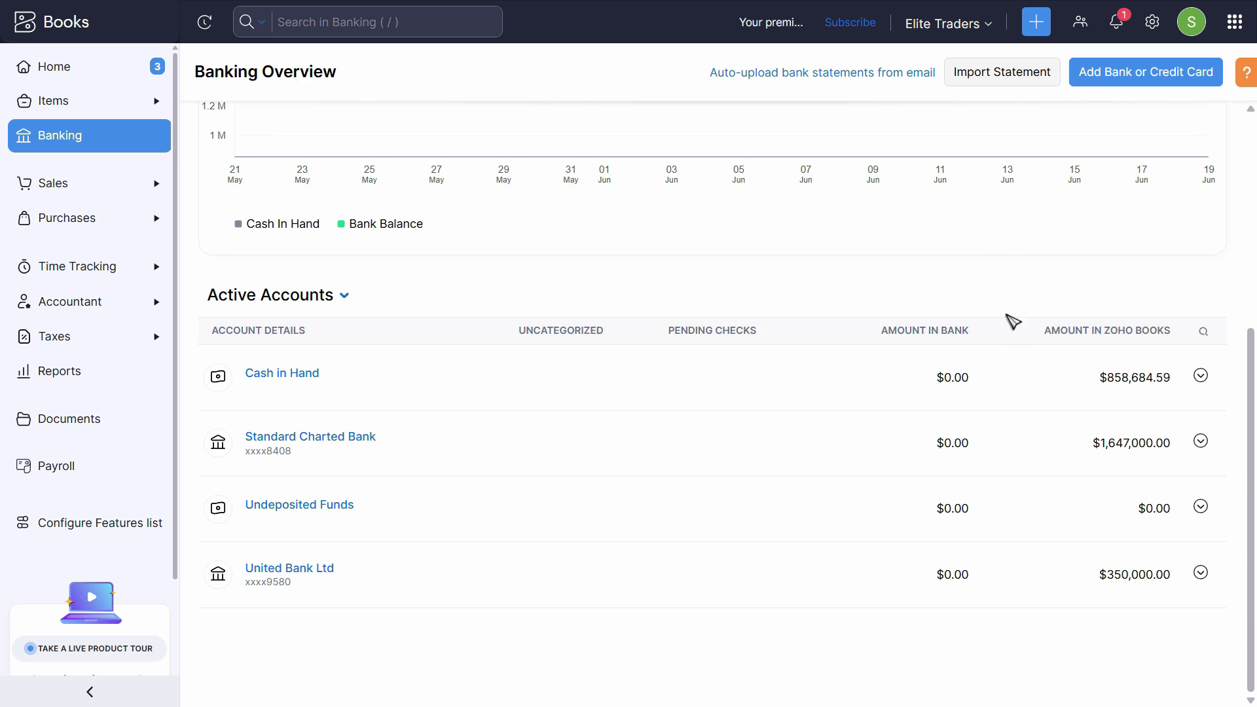
{"action": "left_click", "coordinate": [348, 452]}
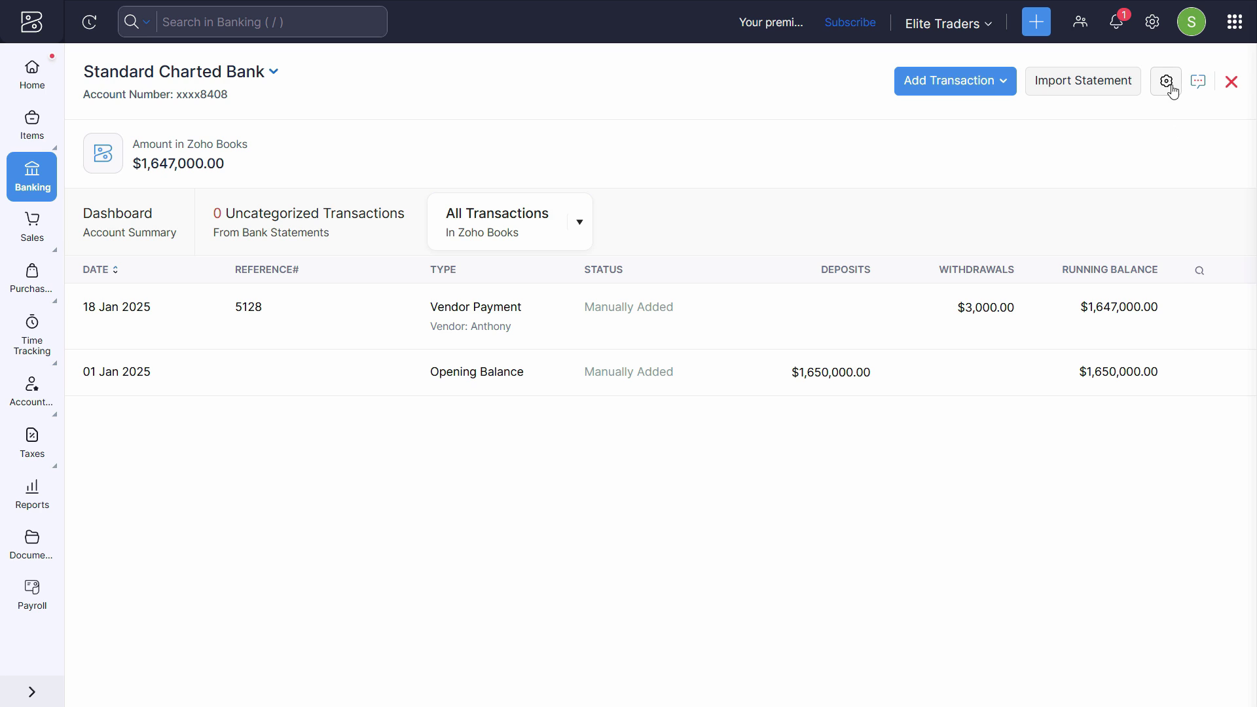
- Set up a Standard Charted Bank reconciliation for 01–30 Jun 2025 with a 250000 closing balance
{"action": "left_click", "coordinate": [1167, 83]}
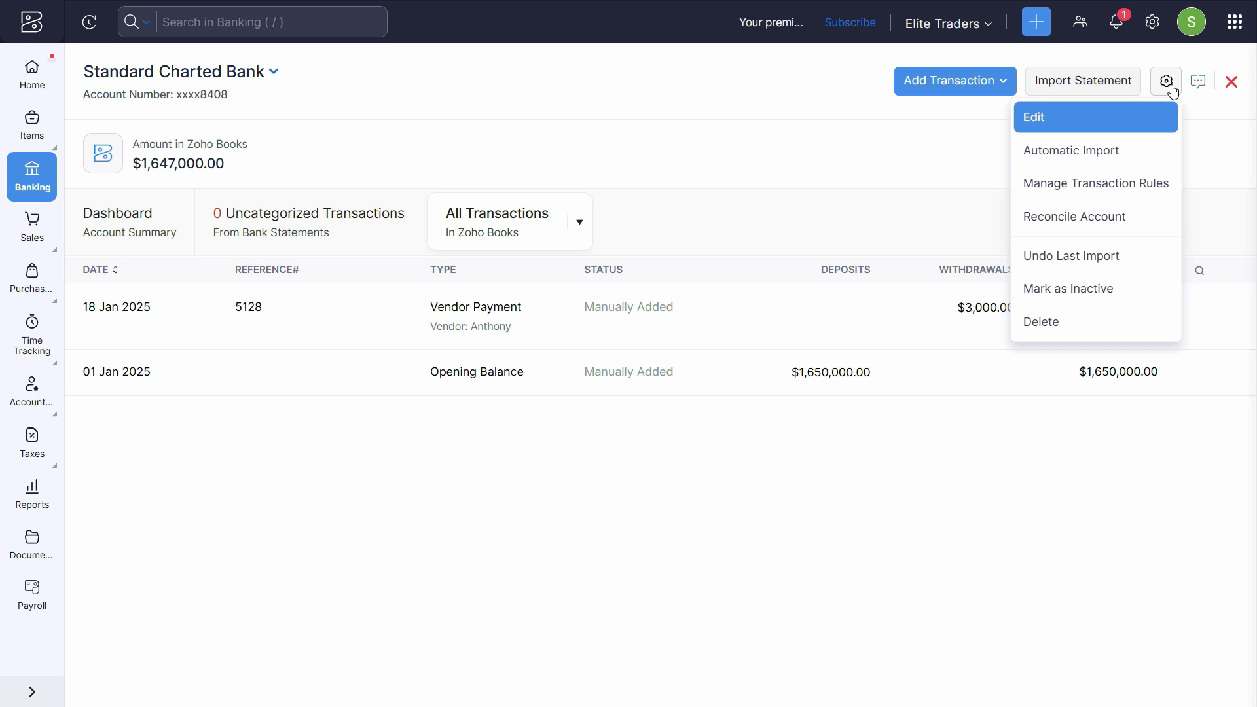
{"action": "left_click", "coordinate": [1093, 231]}
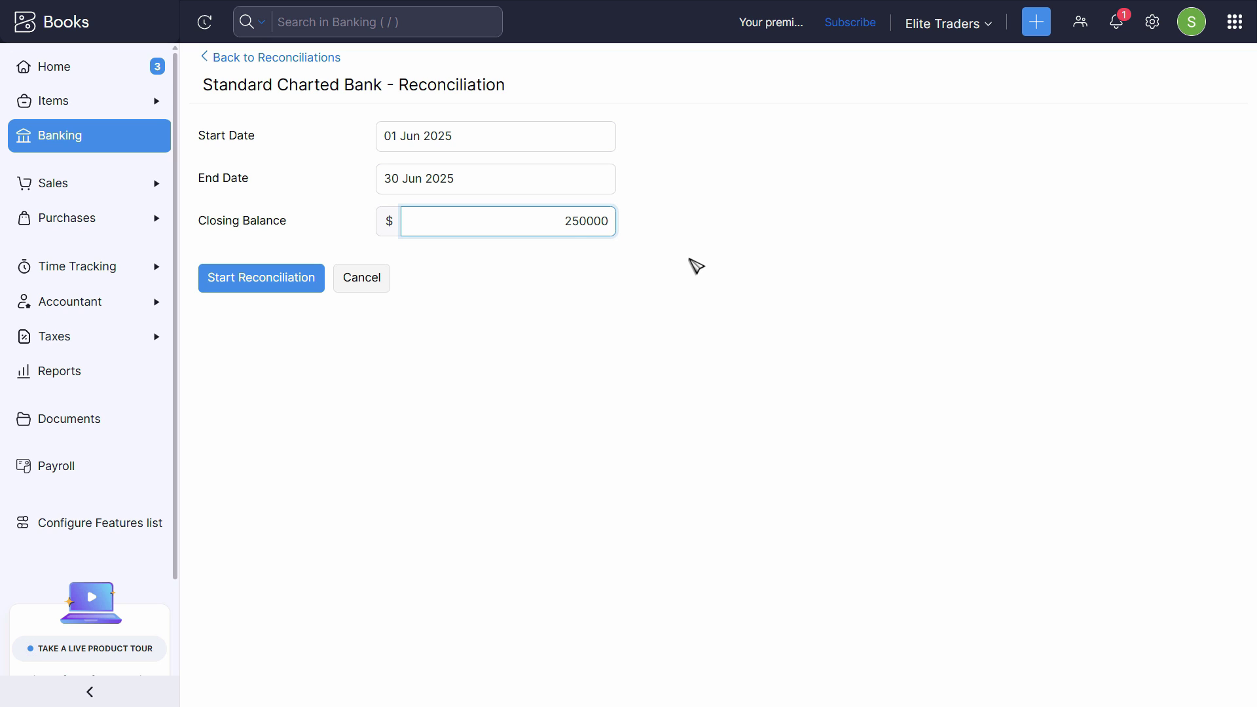
- Begin the June 2025 reconciliation using the 250000 closing balance
{"action": "key", "text": "Tab"}
{"action": "left_click", "coordinate": [219, 277]}
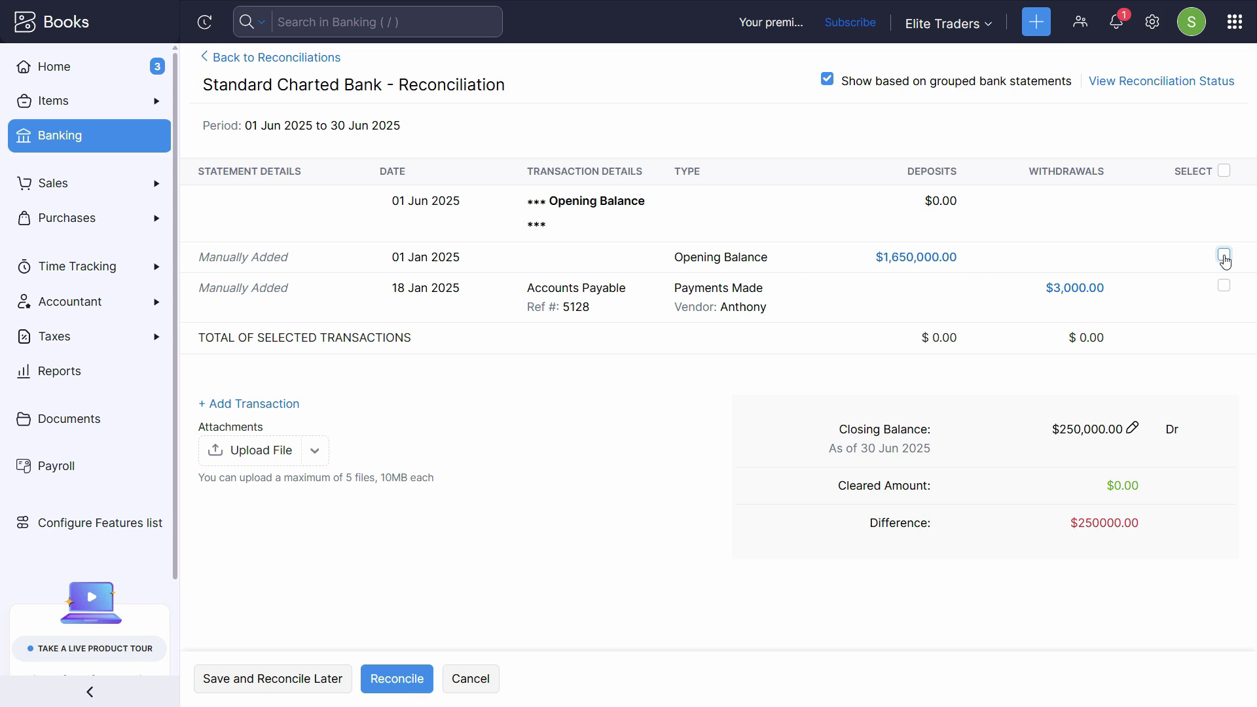
- Change the reconciliation to 01 Jan–30 Jun 2025 with a 1647000 closing balance and restart it
{"action": "left_click", "coordinate": [1225, 256]}
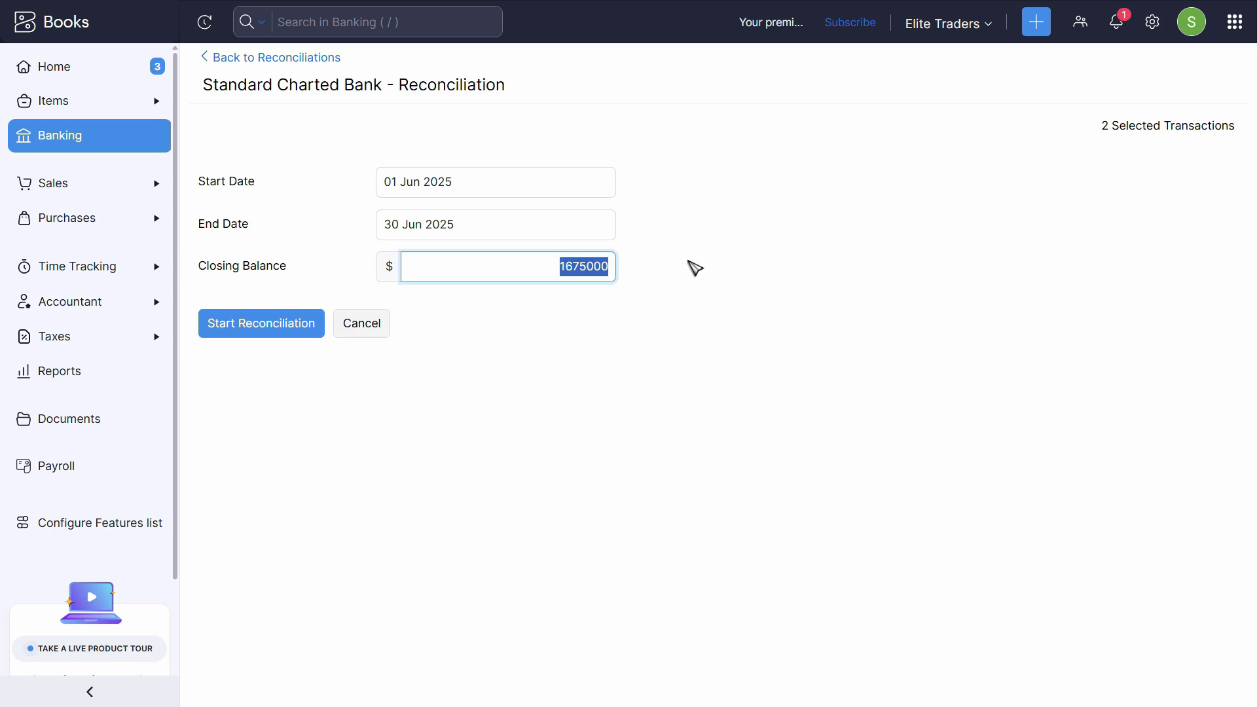
{"action": "type", "text": "164"}
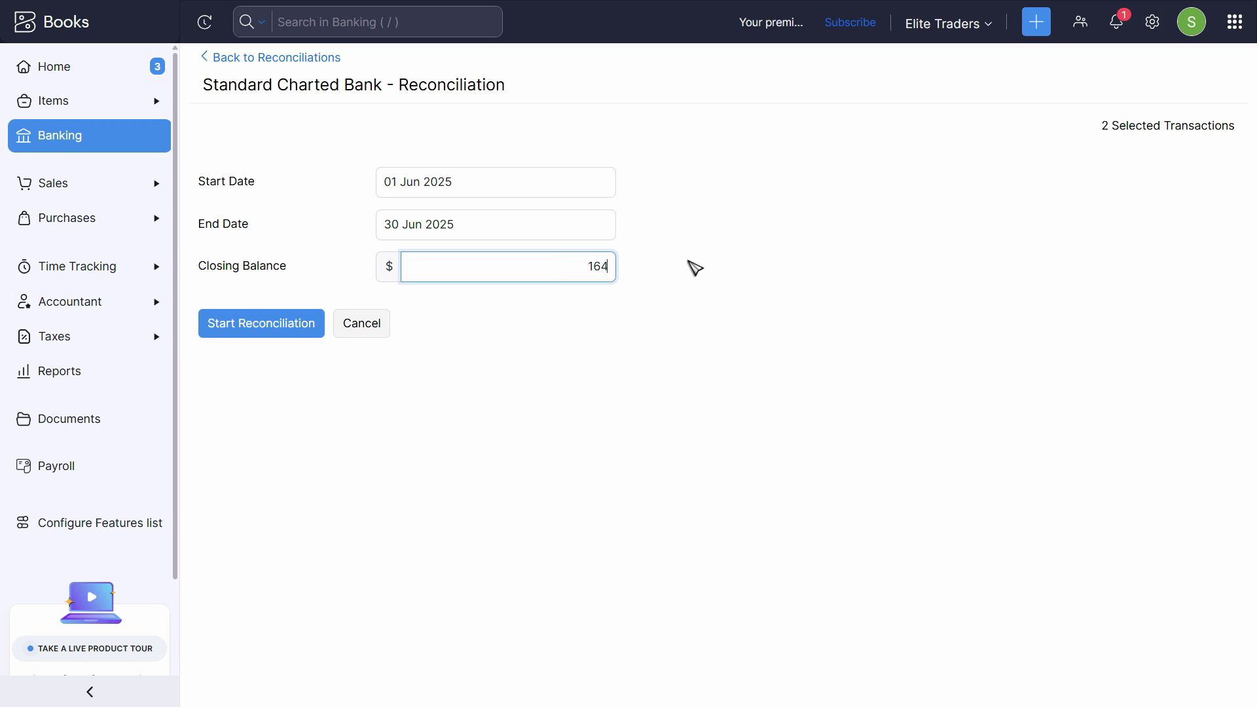
{"action": "type", "text": "7000"}
{"action": "left_click", "coordinate": [256, 334]}
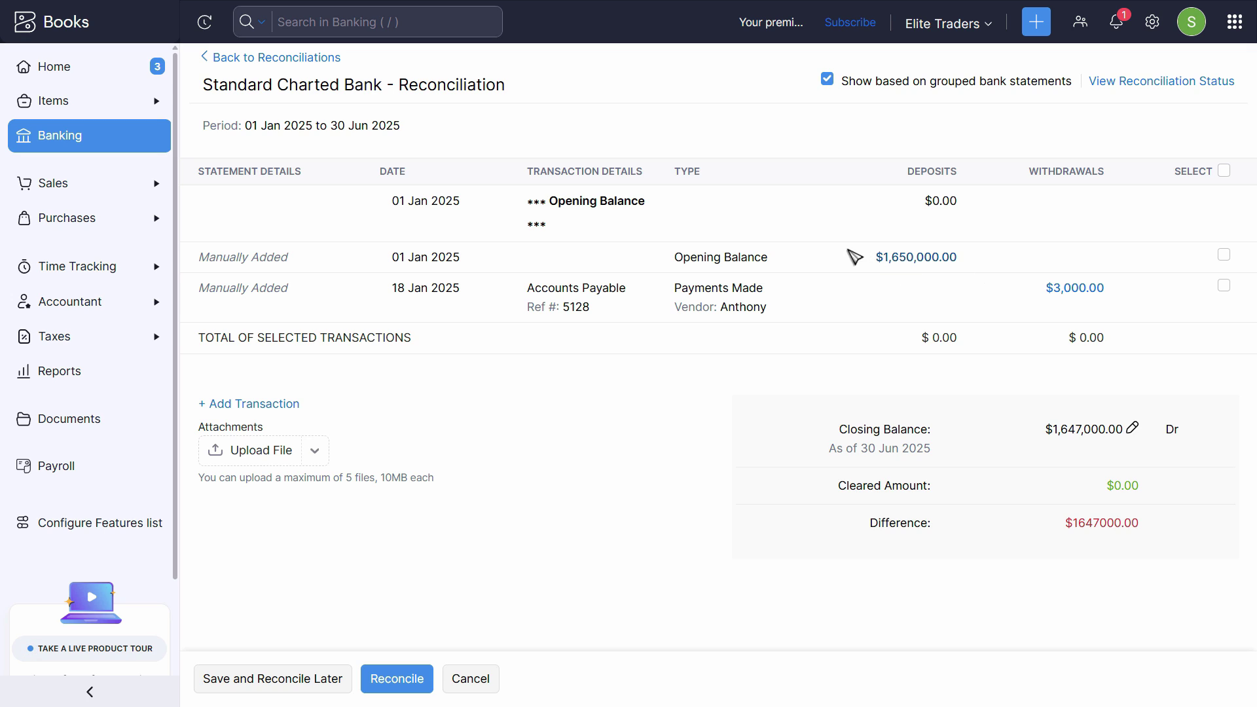
- Mark the $1,650,000 opening balance and $3,000 vendor payment as cleared, bringing the difference to $0.00
{"action": "left_click", "coordinate": [1225, 256]}
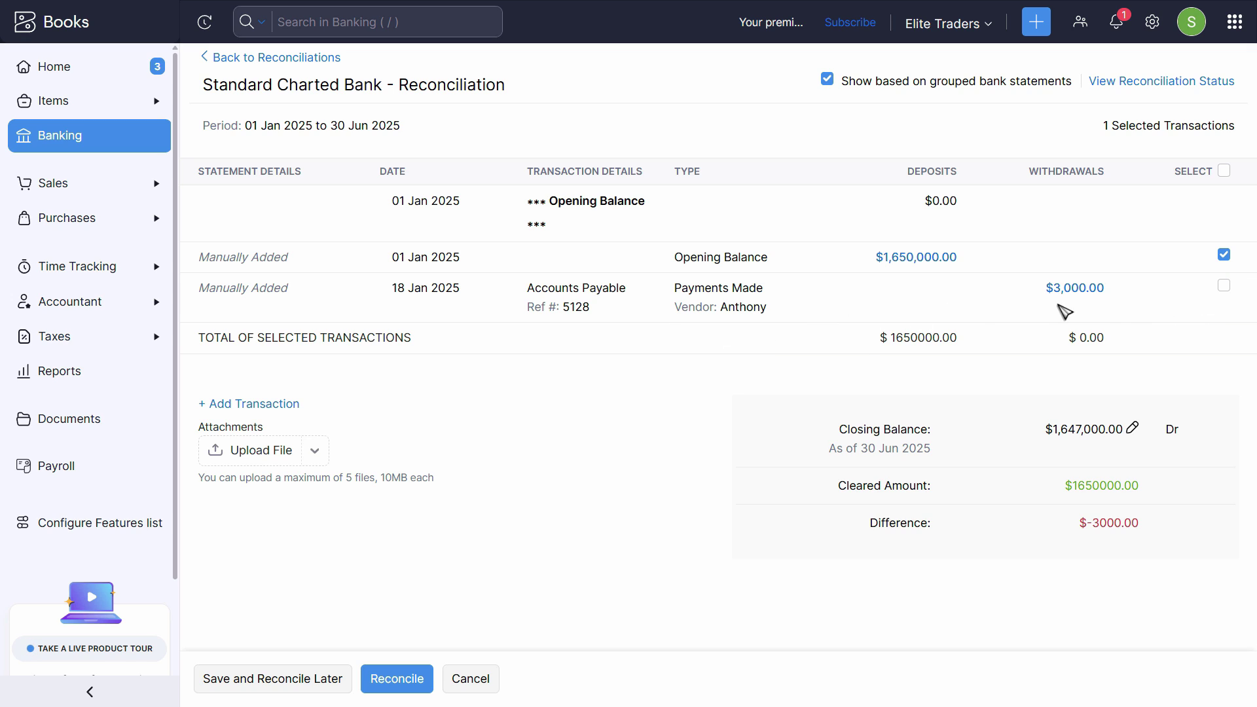
{"action": "left_click", "coordinate": [1224, 287]}
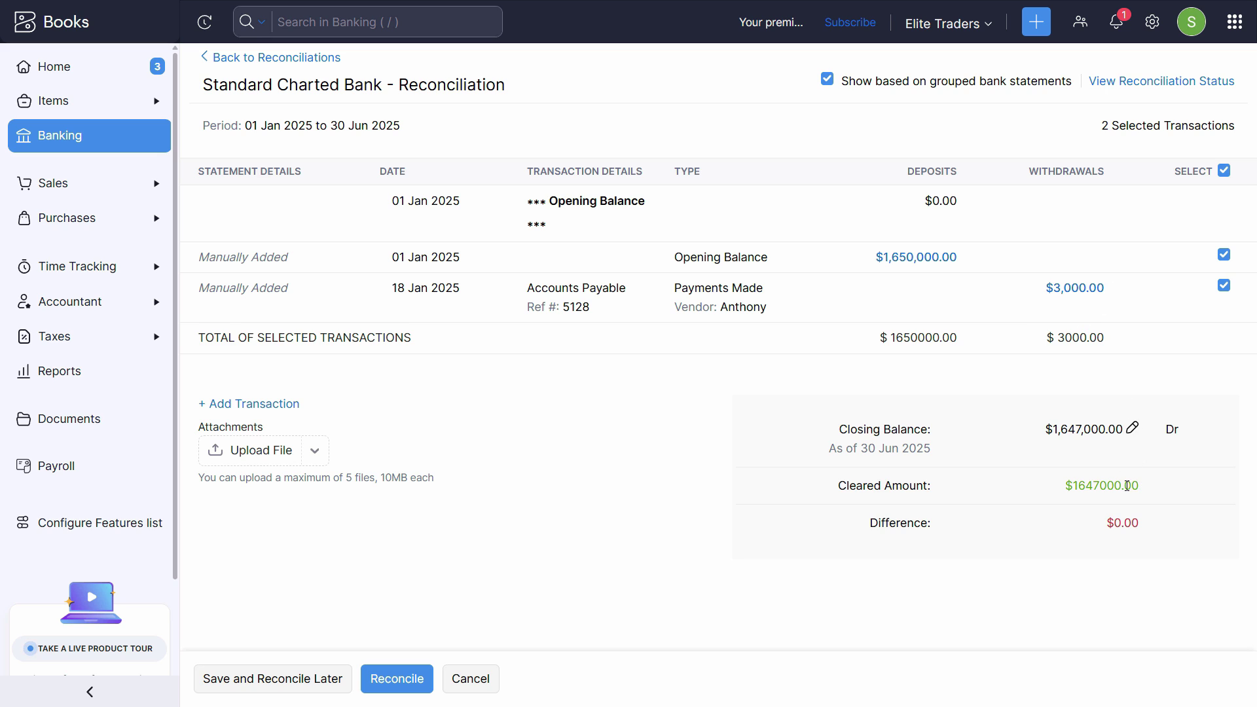
{"action": "left_click", "coordinate": [207, 409]}
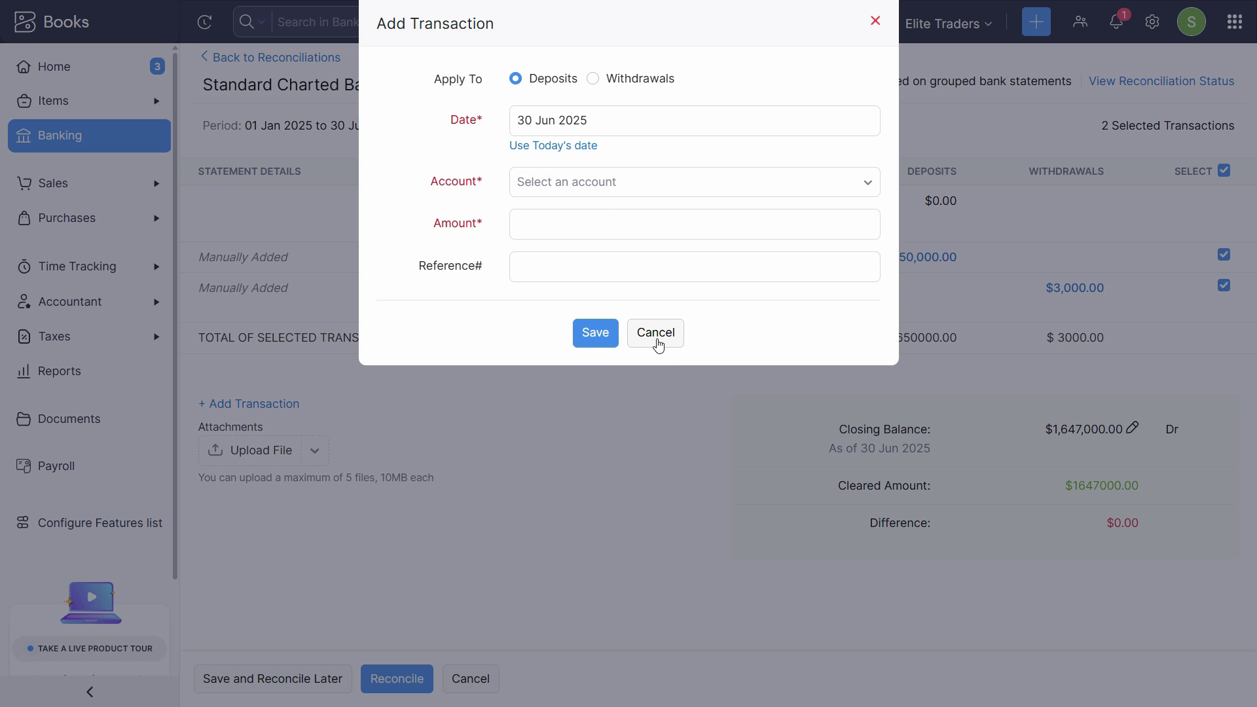
- Discard the new transaction form without saving, keeping both transactions cleared
{"action": "left_click", "coordinate": [657, 334]}
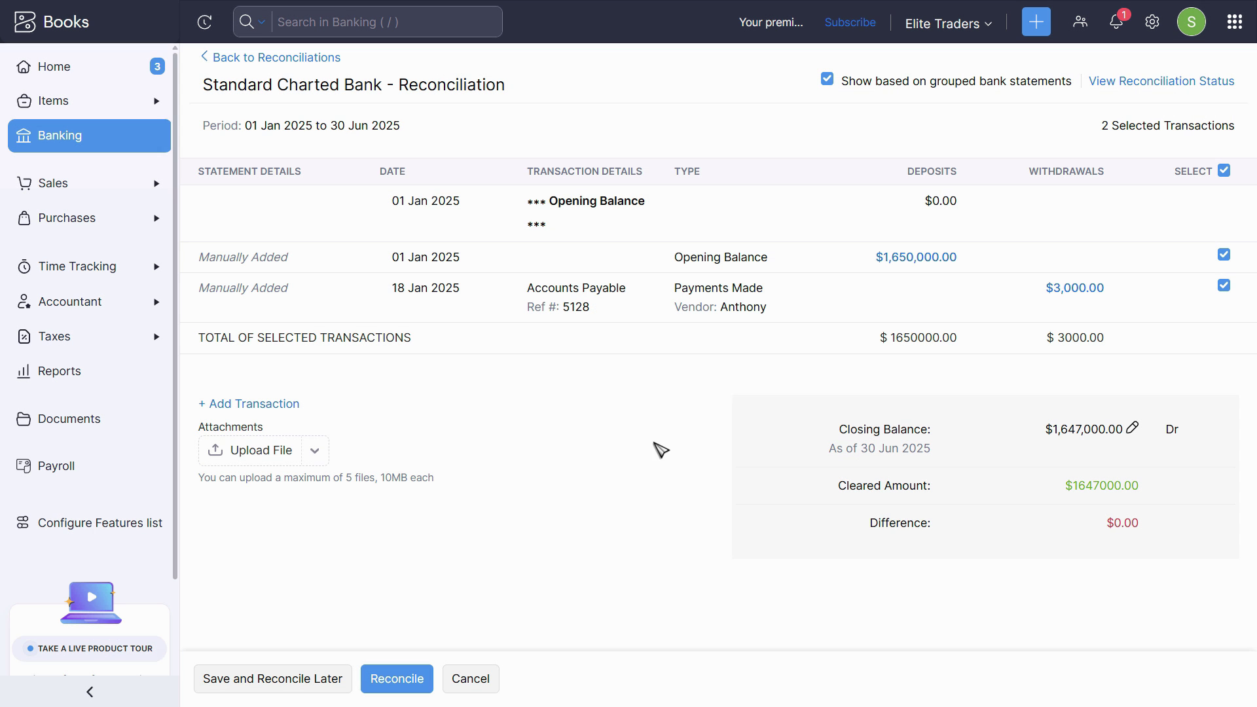
- Re-clear the $3,000 payment and reconcile Standard Charted Bank for 01 Jan–30 Jun 2025 at $1,647,000.00
{"action": "left_click", "coordinate": [1224, 287]}
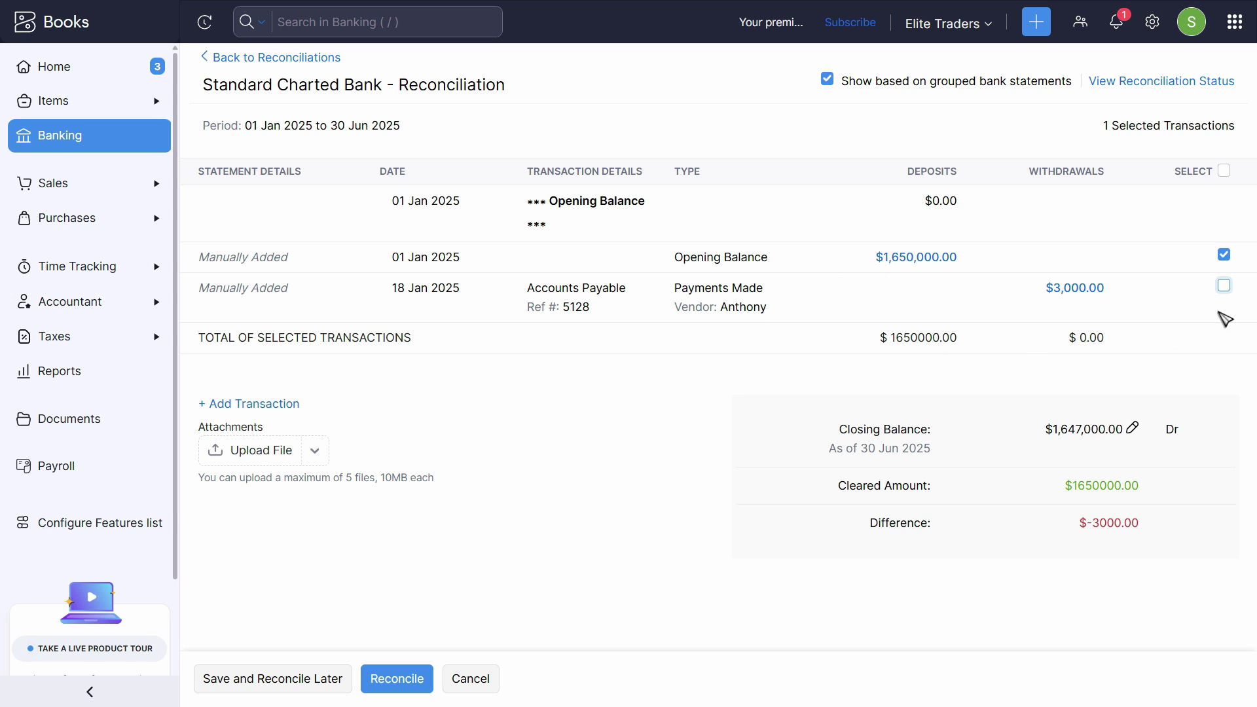
{"action": "left_click", "coordinate": [1224, 287]}
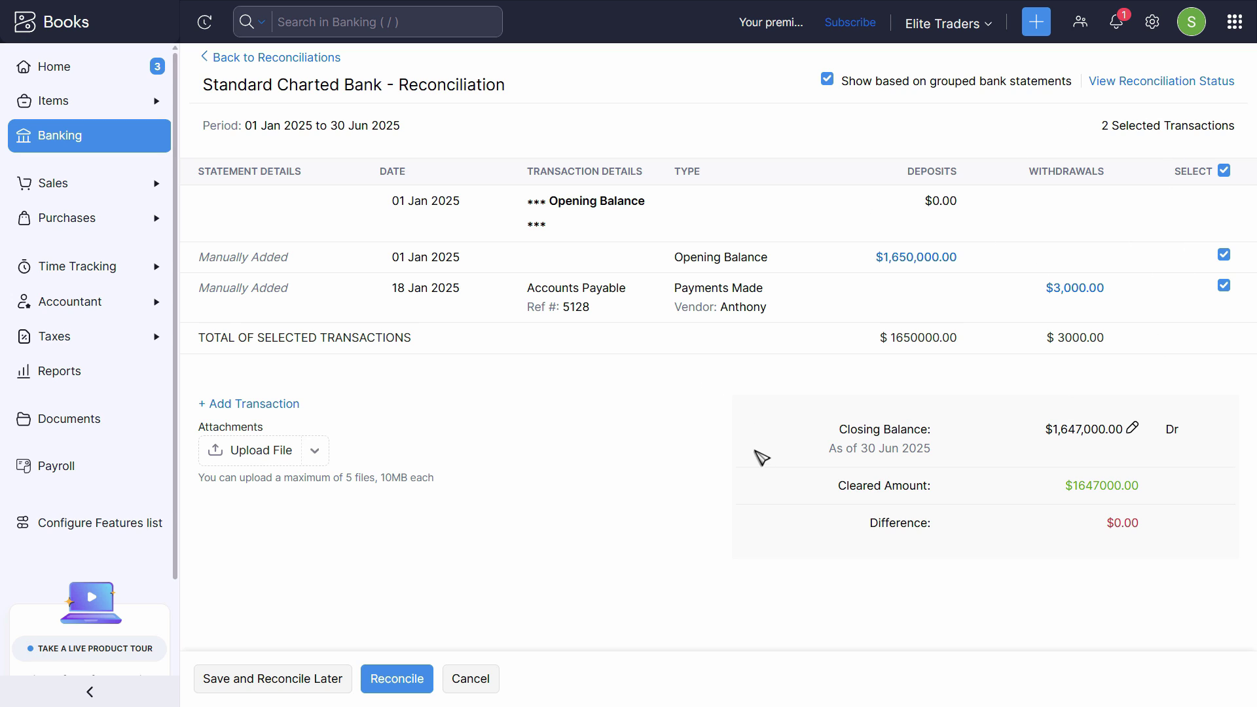
{"action": "left_click", "coordinate": [397, 681]}
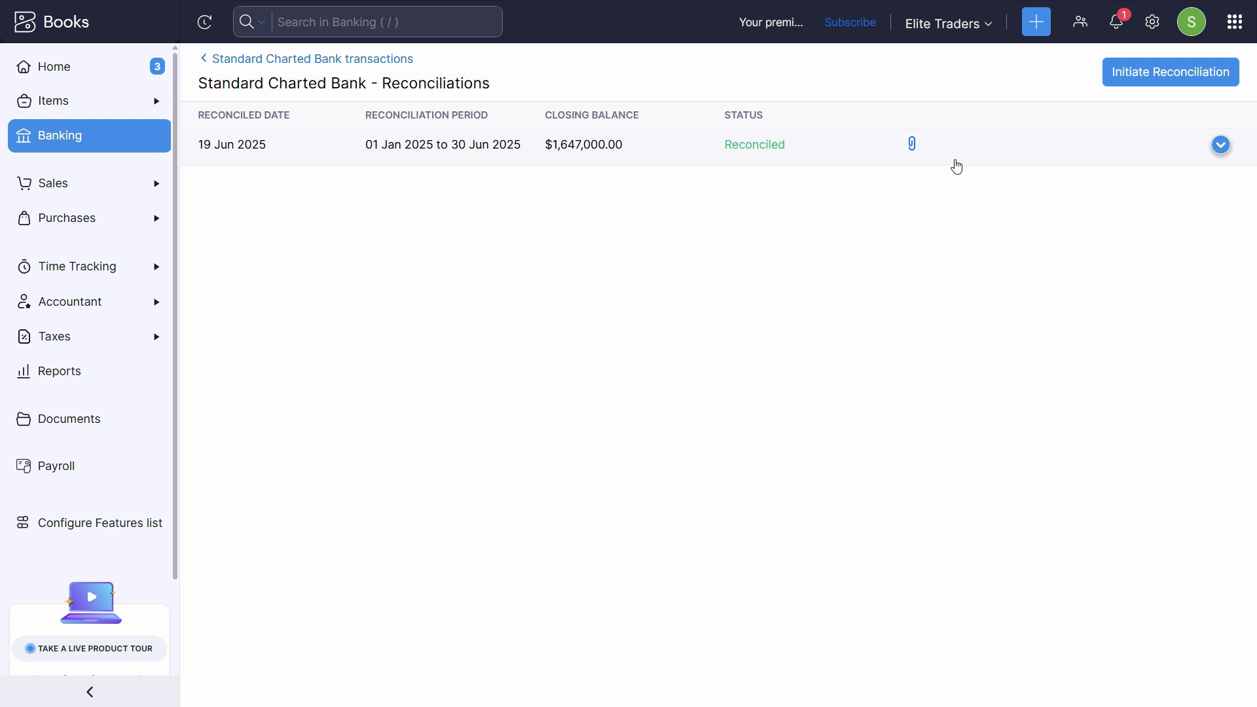
- Preview the completed reconciliation's printable details, then close the preview
{"action": "left_click", "coordinate": [1221, 147]}
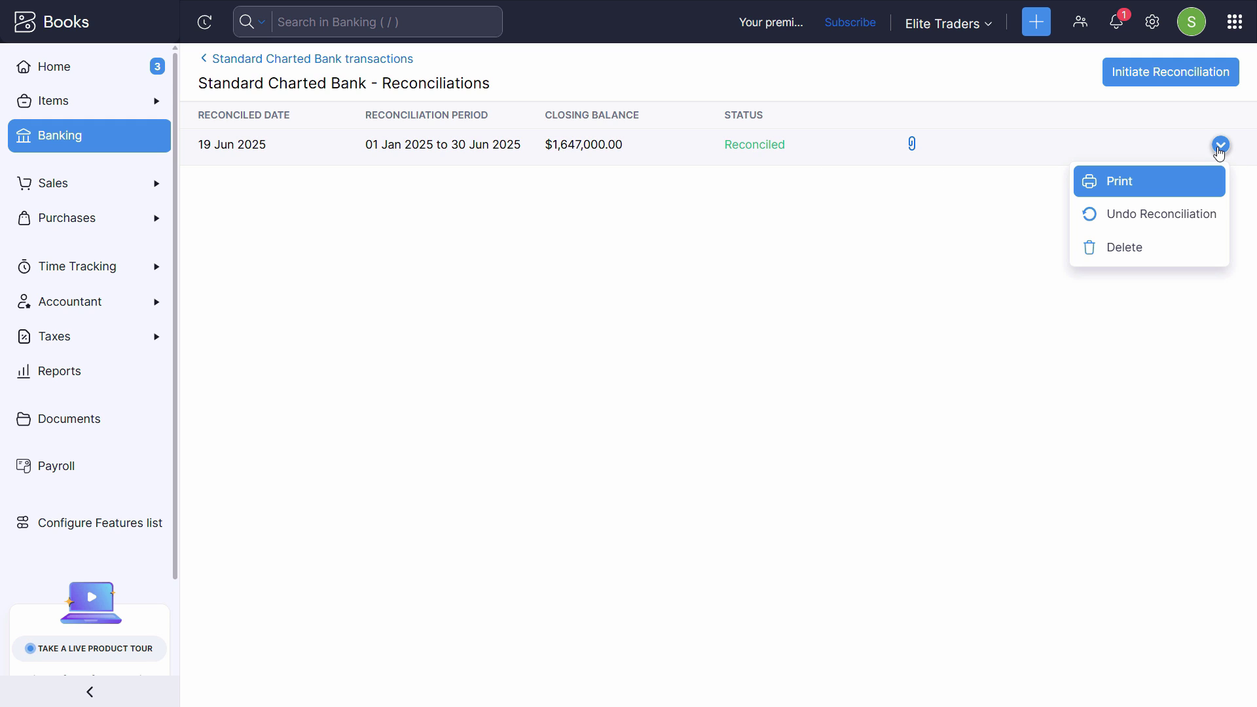
{"action": "left_click", "coordinate": [1137, 195]}
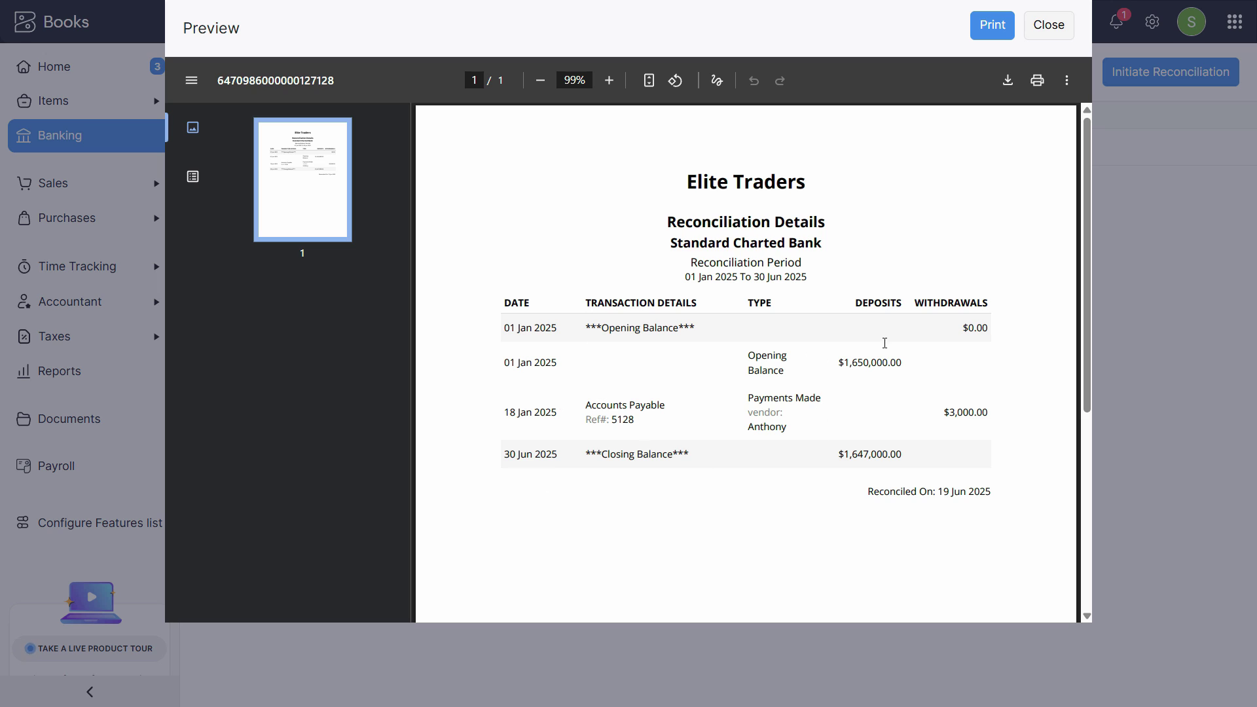
{"action": "left_click", "coordinate": [1062, 31]}
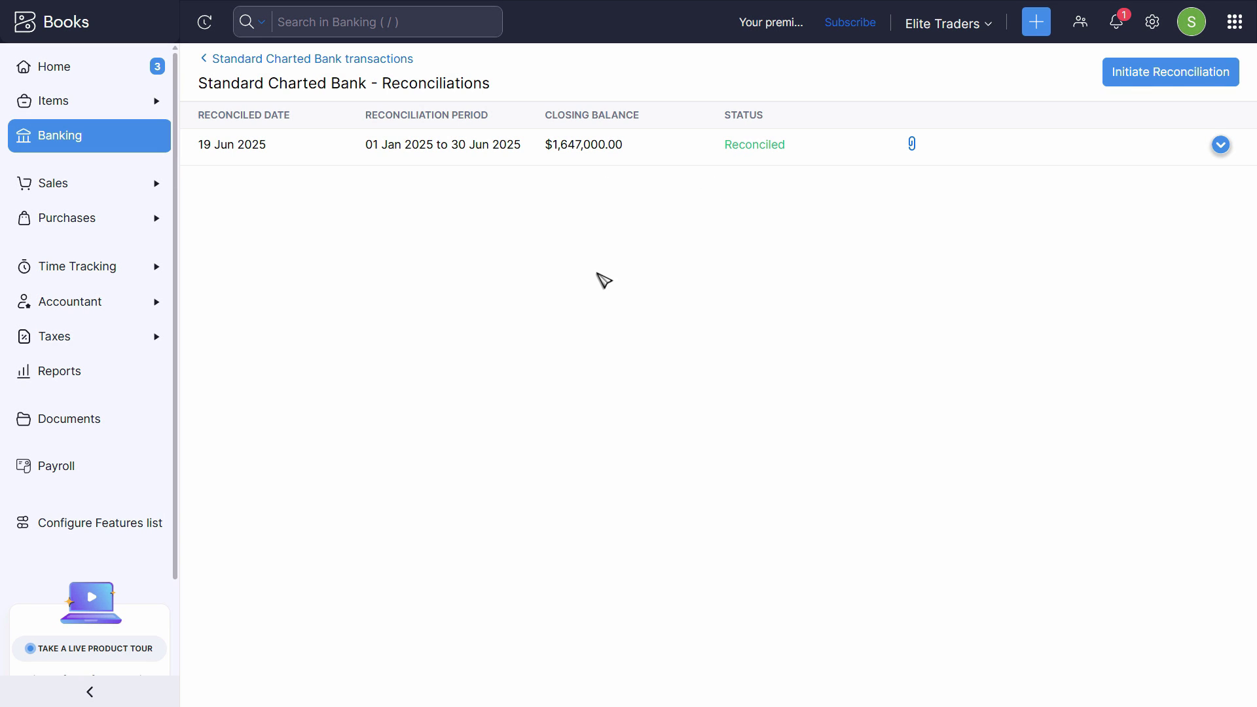
- Open the United Bank Ltd account from Active Accounts and go to its reconciliations page
{"action": "left_click", "coordinate": [87, 149]}
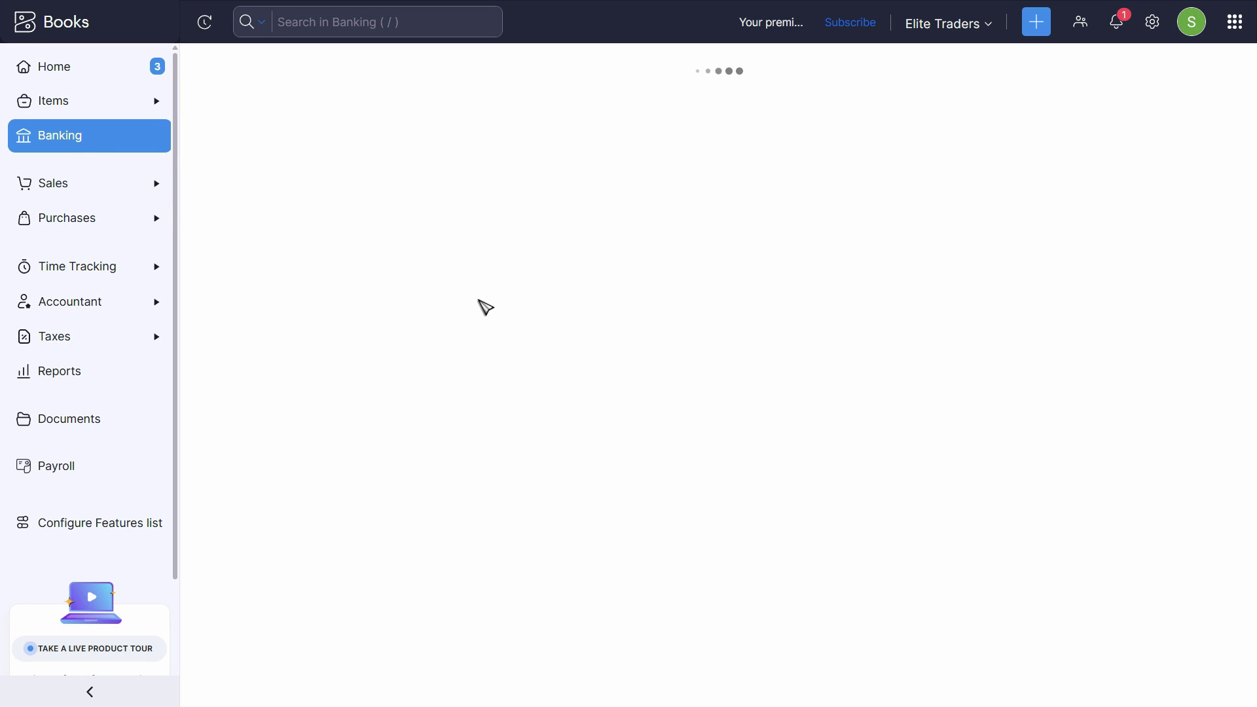
{"action": "scroll", "coordinate": [762, 338], "scroll_direction": "down", "scroll_amount": 5}
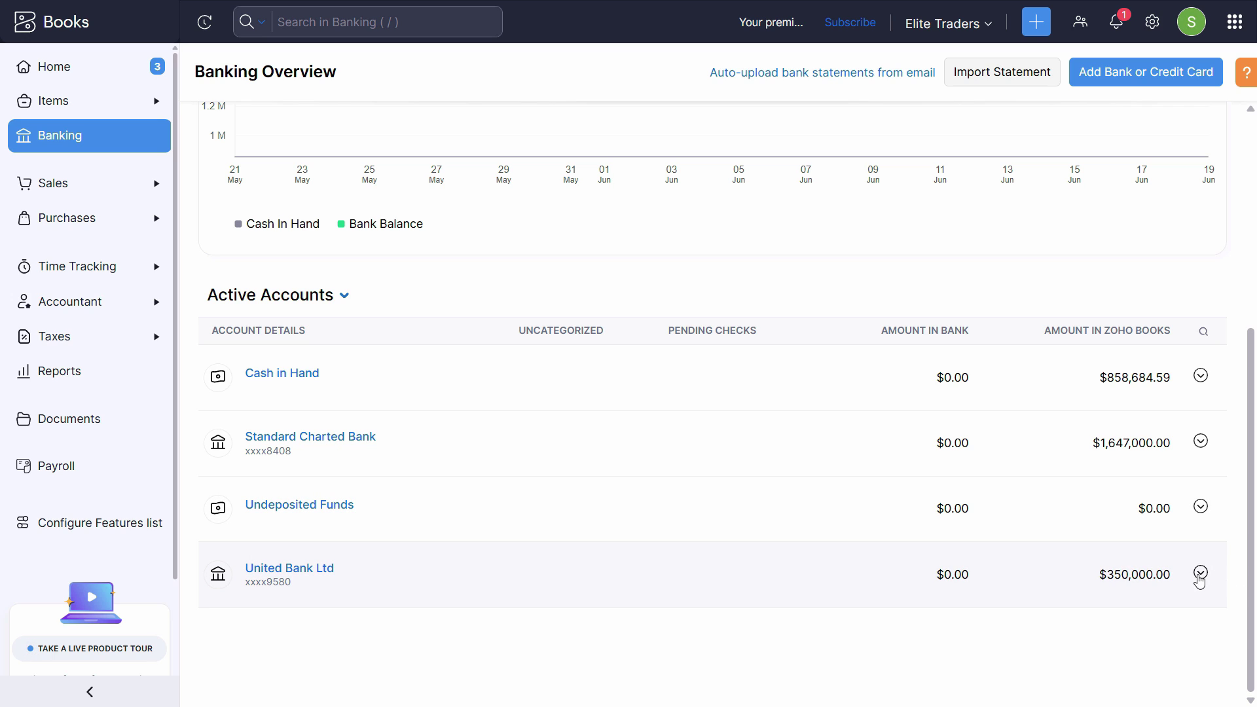
{"action": "left_click", "coordinate": [313, 575]}
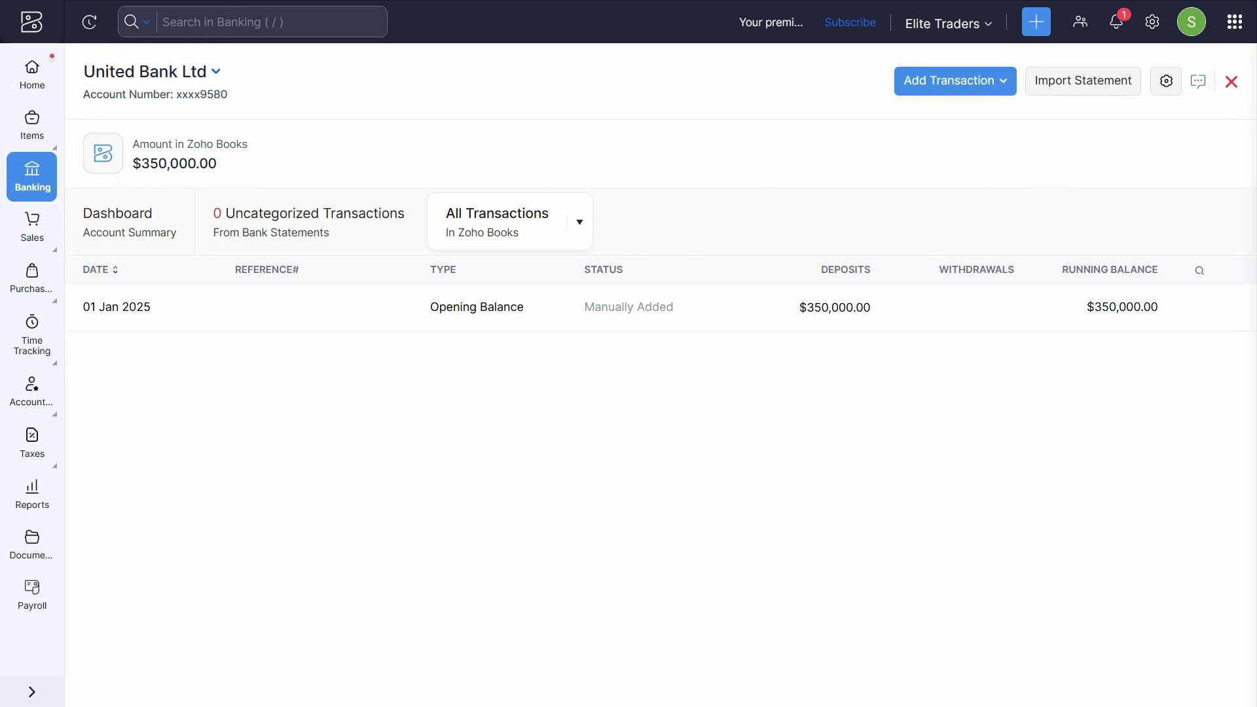
{"action": "left_click", "coordinate": [1167, 81]}
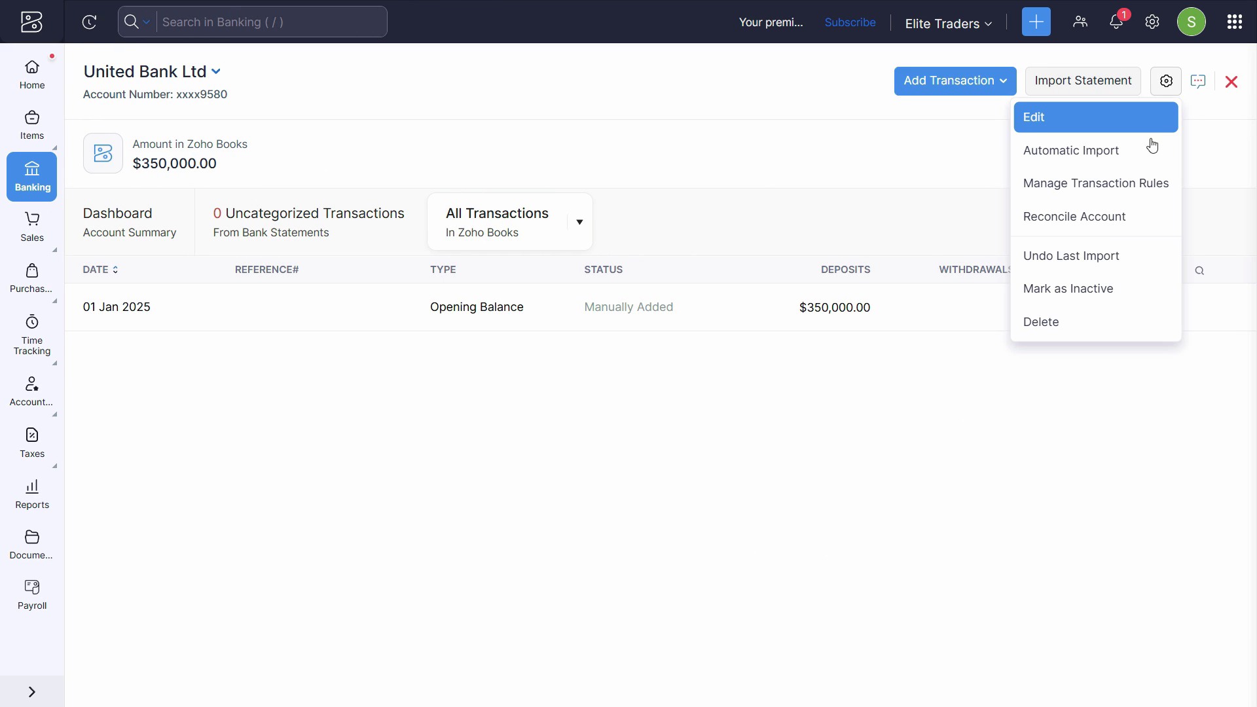
{"action": "left_click", "coordinate": [1087, 223]}
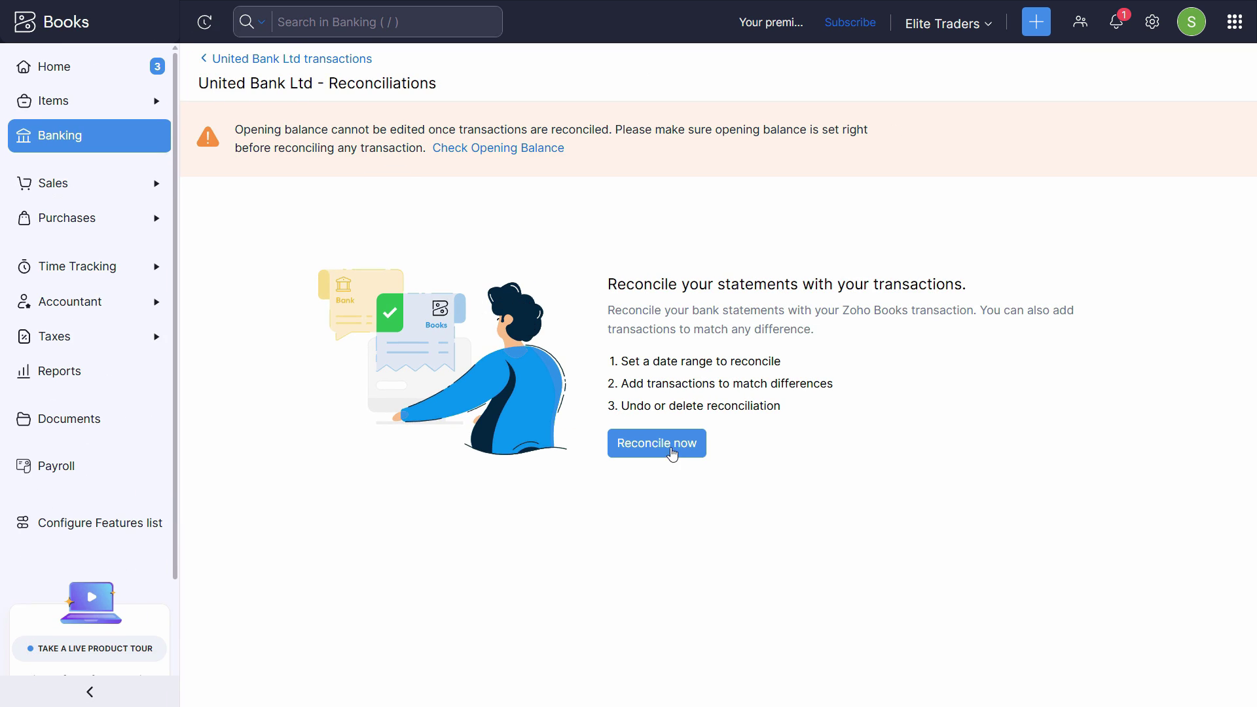
- Start a United Bank Ltd reconciliation from 01 Jan 2025 to 30 Jun 2025 with a 65000 closing balance
{"action": "left_click", "coordinate": [673, 453]}
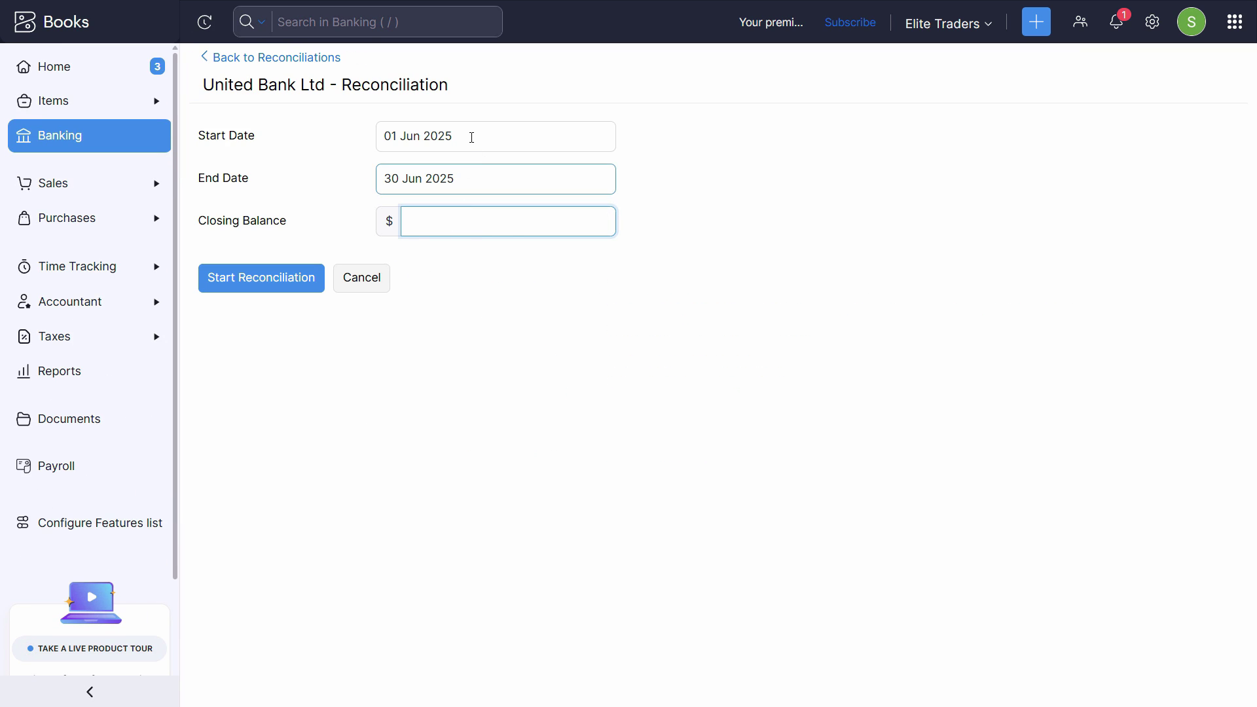
{"action": "left_click", "coordinate": [472, 138]}
{"action": "left_click", "coordinate": [466, 184]}
{"action": "left_click", "coordinate": [427, 231]}
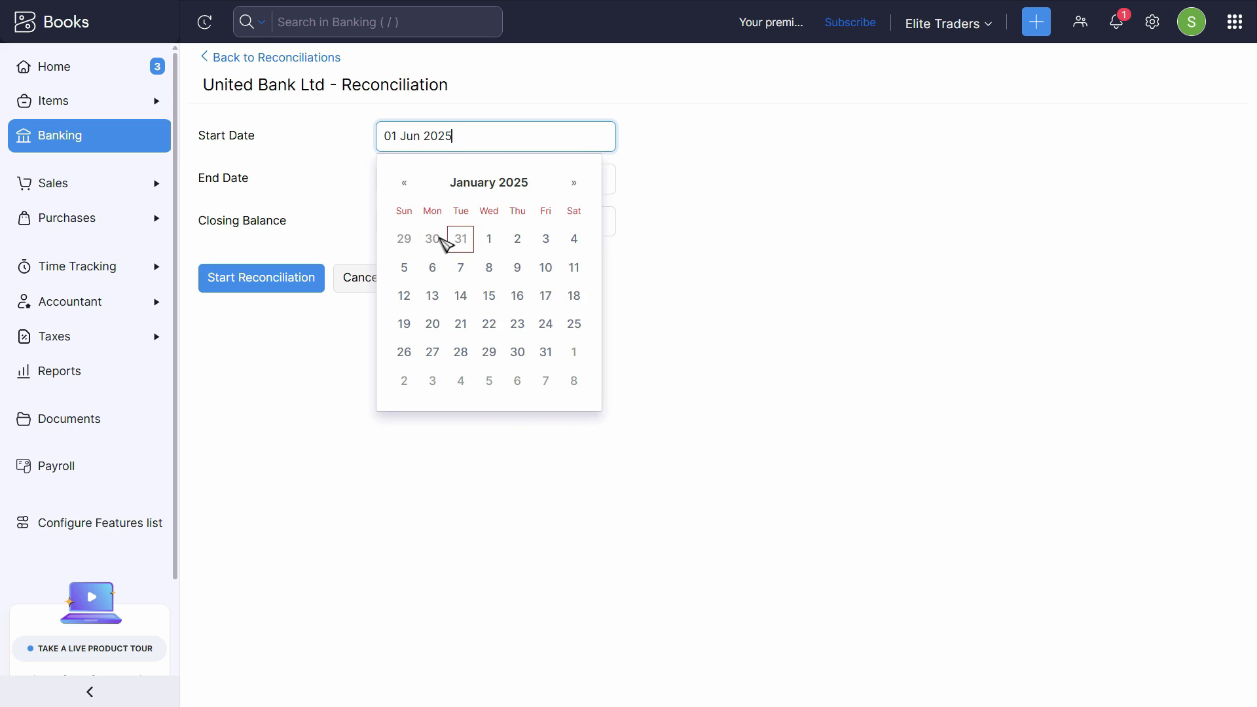
{"action": "left_click", "coordinate": [489, 238]}
{"action": "left_click", "coordinate": [422, 230]}
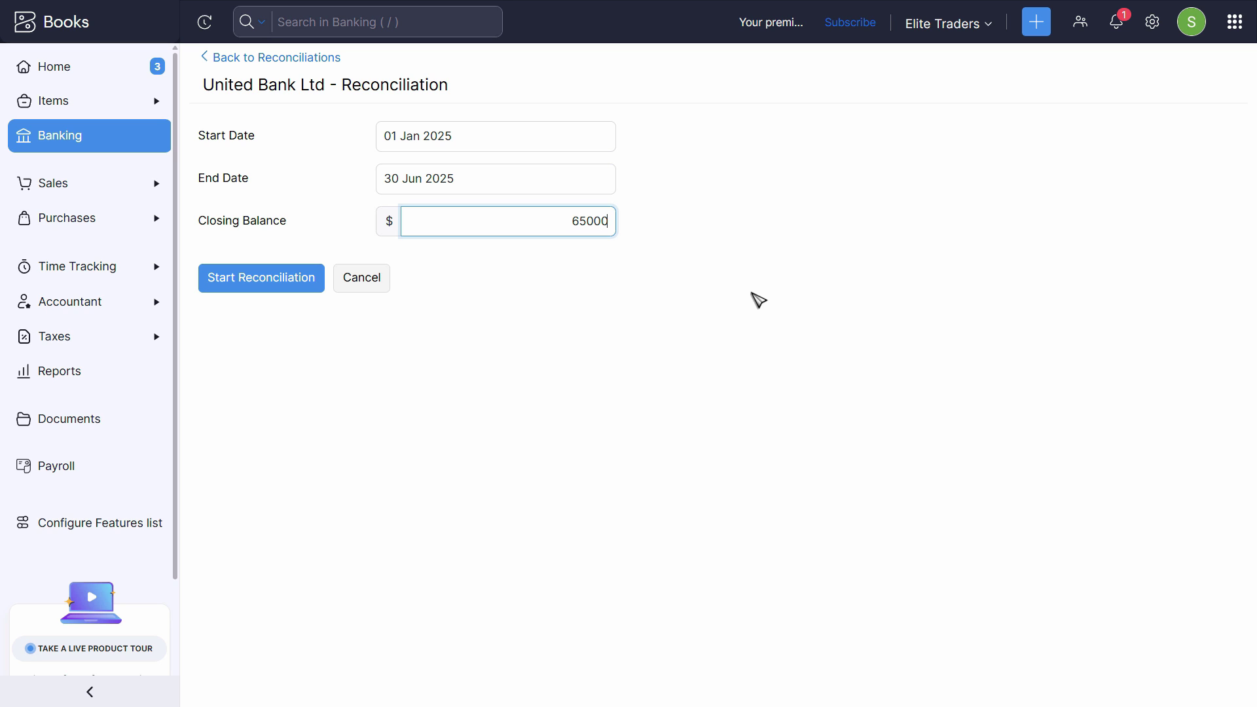
{"action": "left_click", "coordinate": [255, 288]}
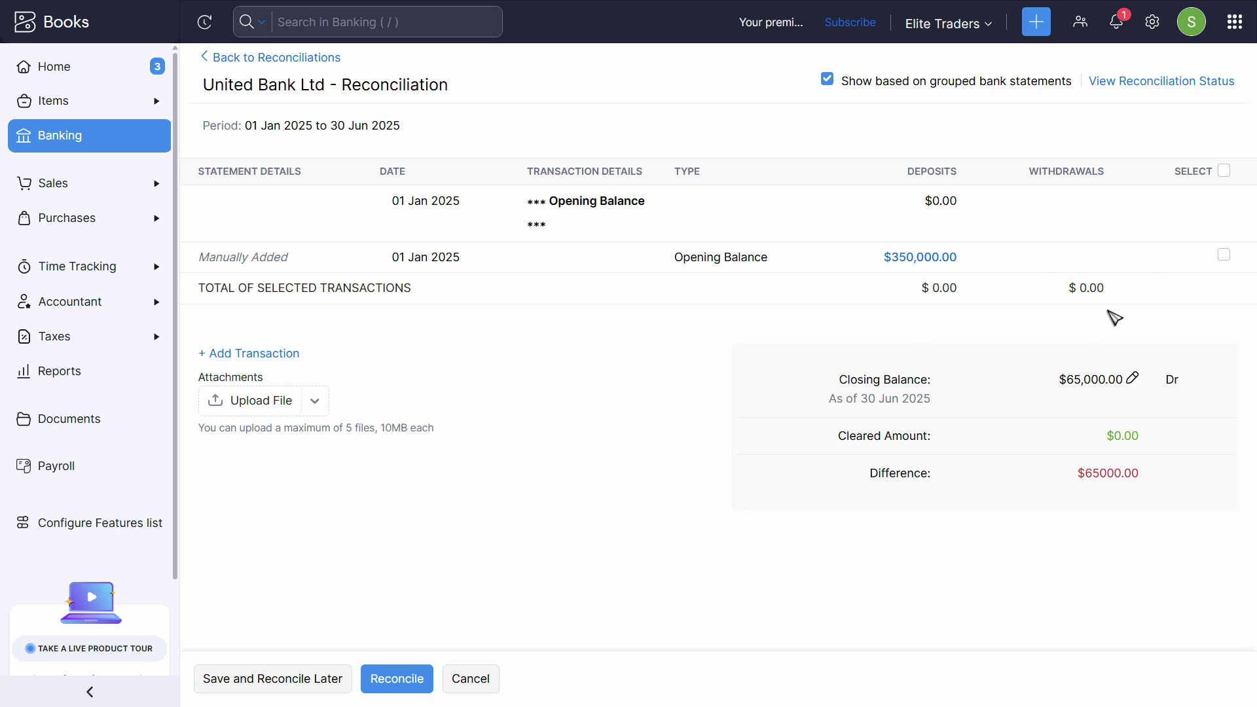
- Cancel the United Bank Ltd reconciliation and discard its 01 Jan–30 Jun 2025, 65000 setup form
{"action": "left_click", "coordinate": [471, 681]}
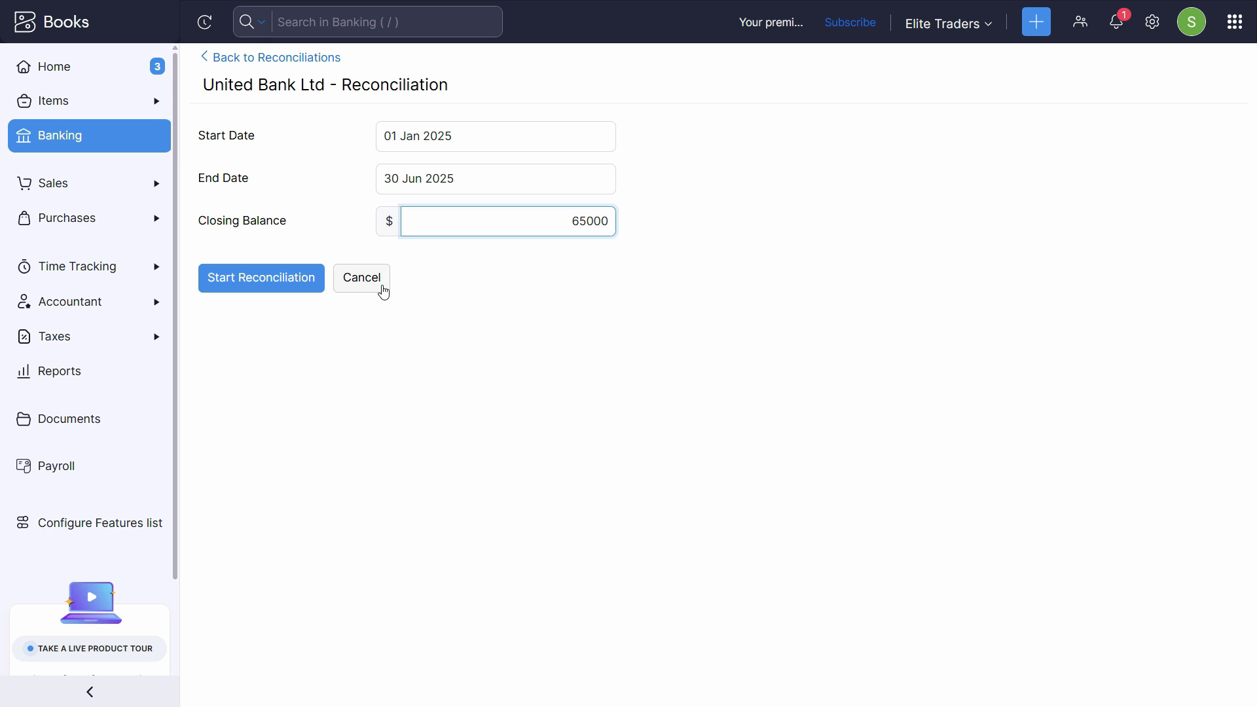
{"action": "left_click", "coordinate": [681, 321]}
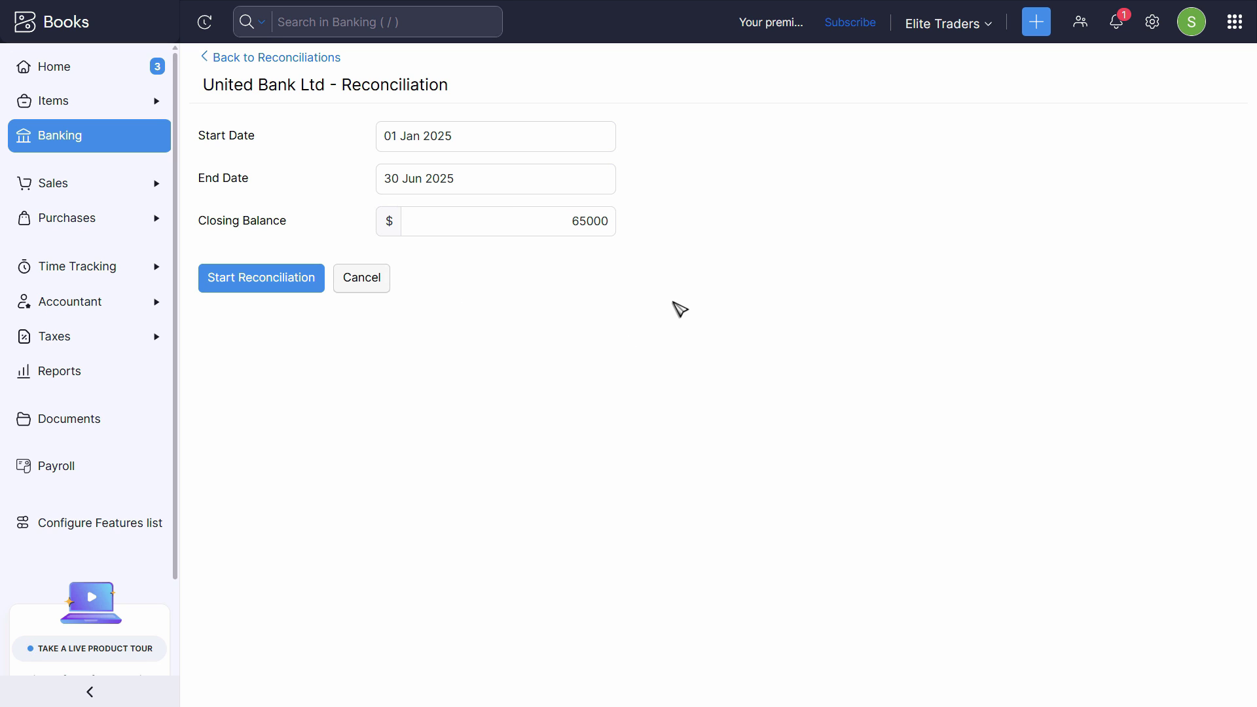